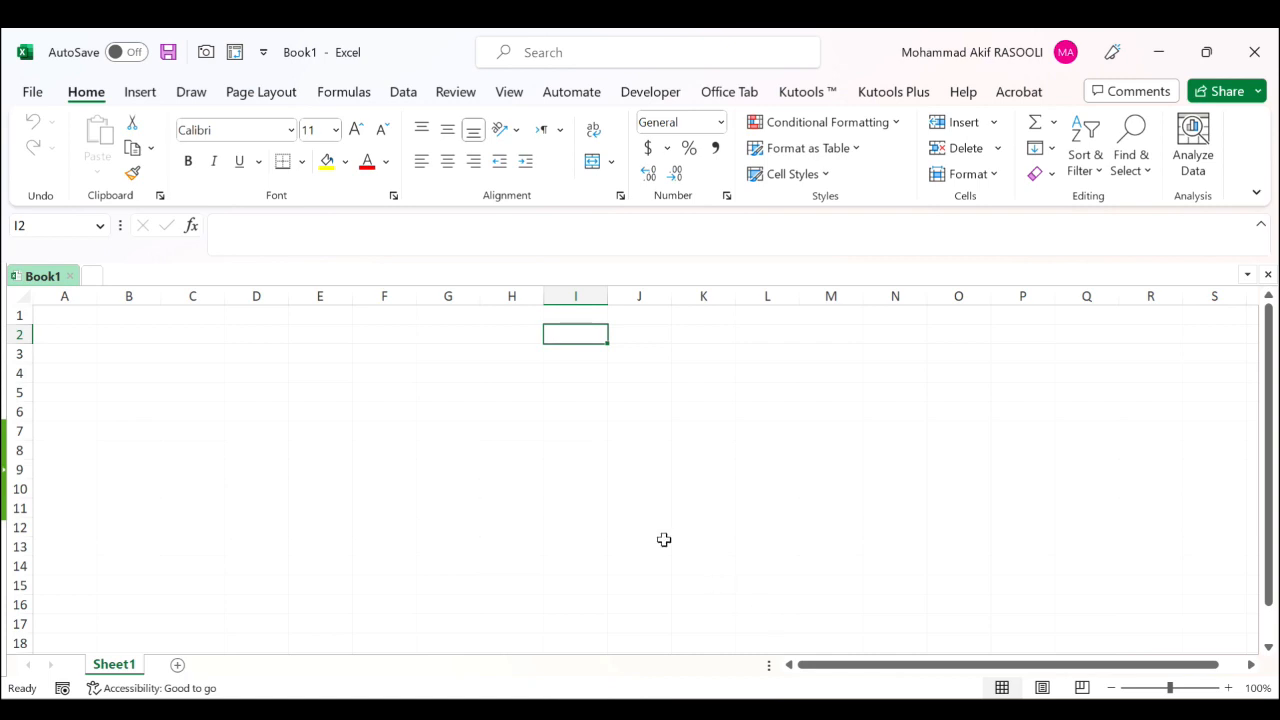
Import the Book1 text file from the Desktop as external data.
{"action": "left_click", "coordinate": [405, 96]}
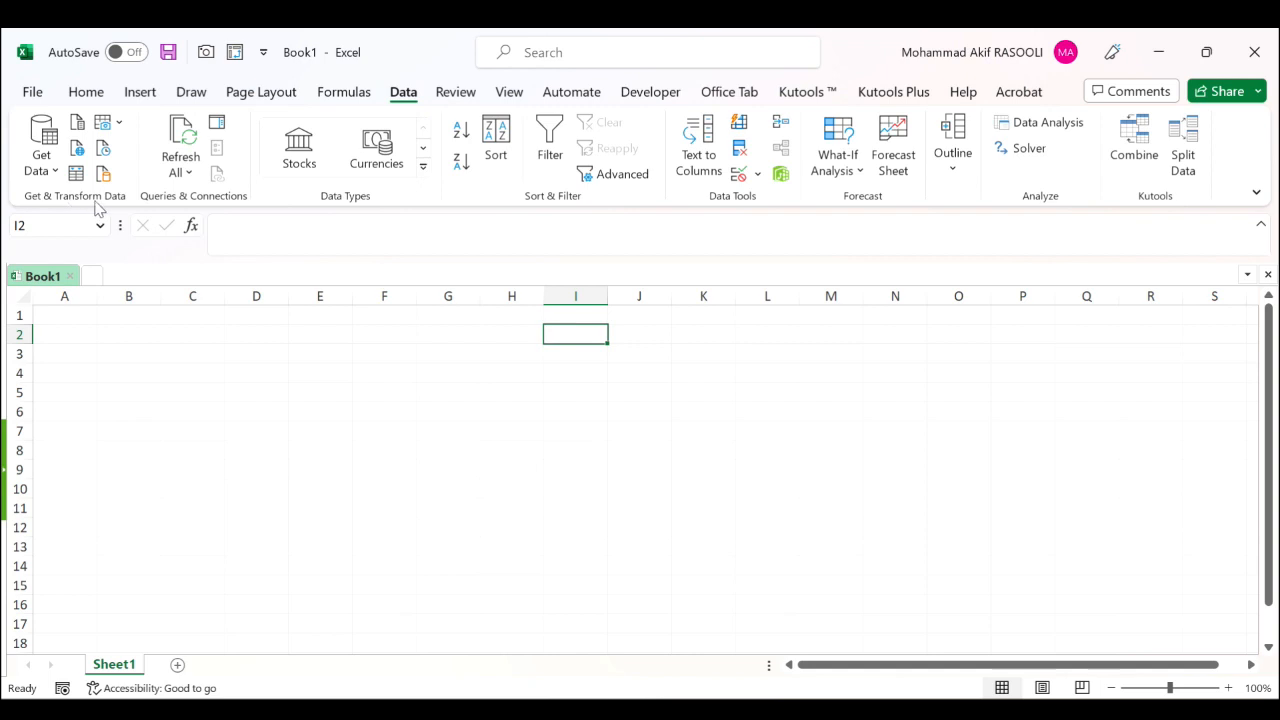
{"action": "left_click", "coordinate": [79, 128]}
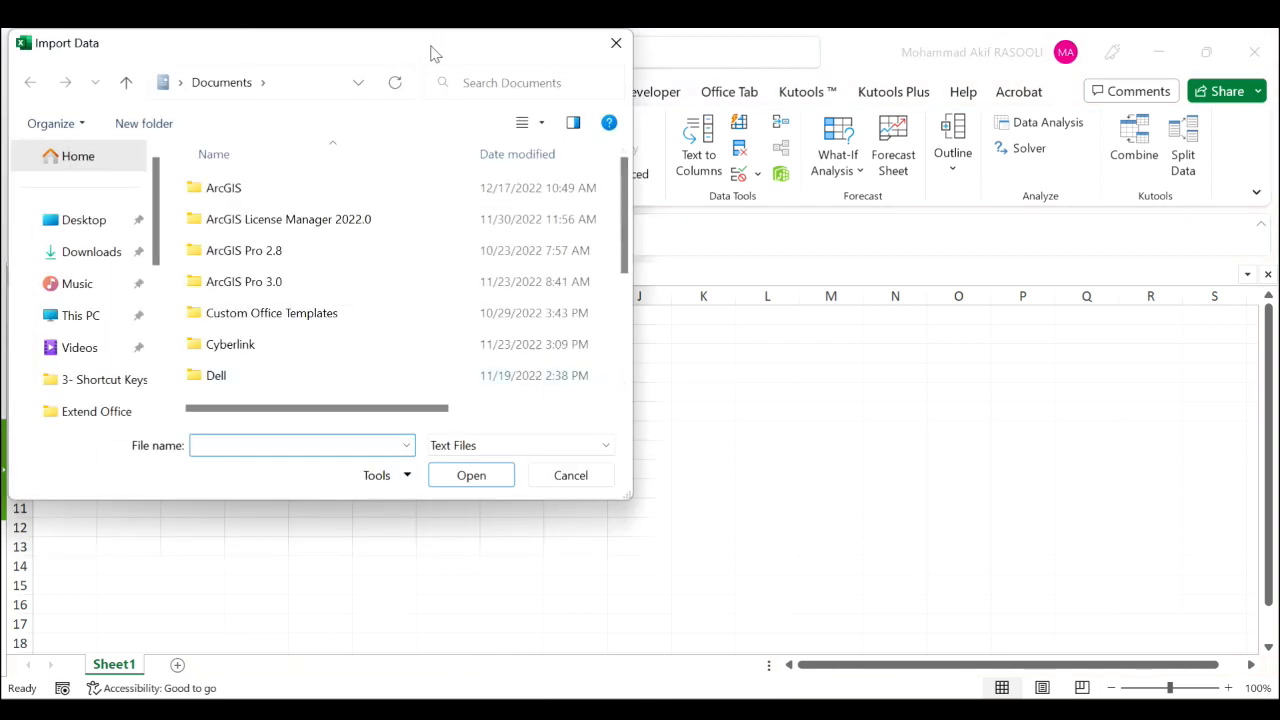
{"action": "left_click_drag", "start_coordinate": [432, 52], "coordinate": [654, 84]}
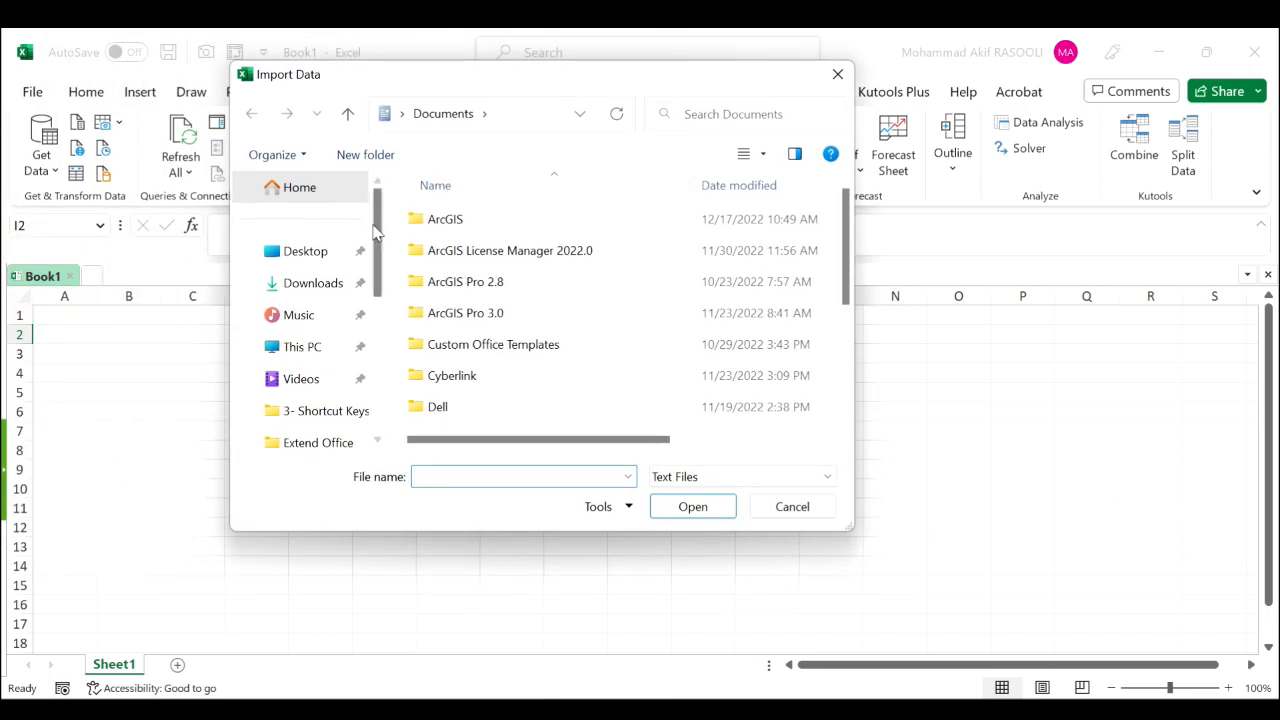
{"action": "left_click", "coordinate": [305, 255]}
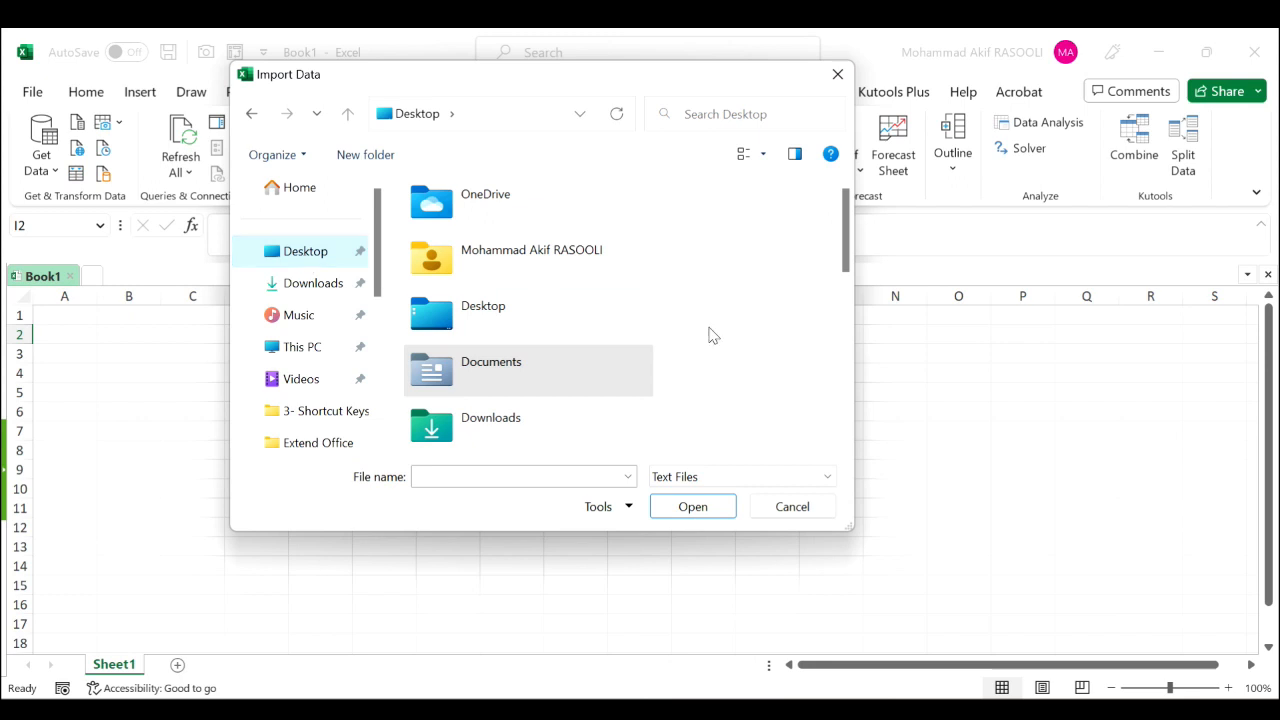
{"action": "left_click_drag", "start_coordinate": [846, 262], "coordinate": [851, 437]}
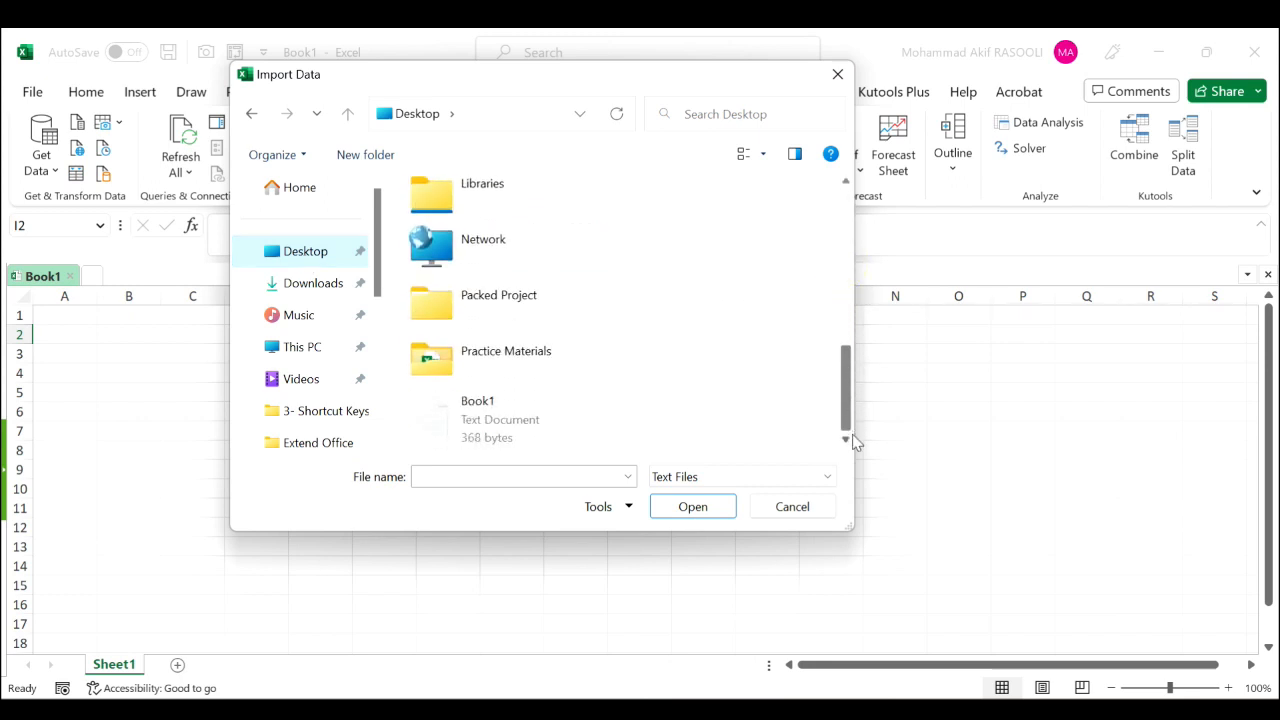
{"action": "left_click", "coordinate": [457, 429]}
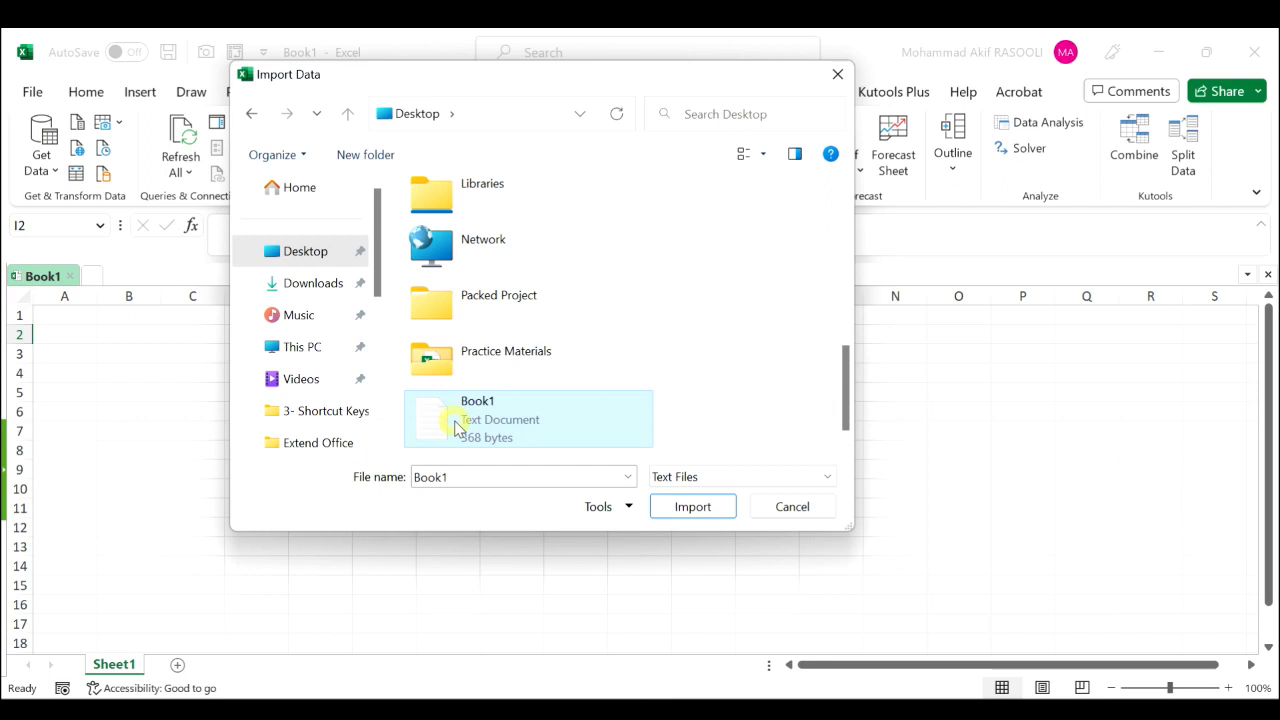
{"action": "left_click", "coordinate": [722, 511]}
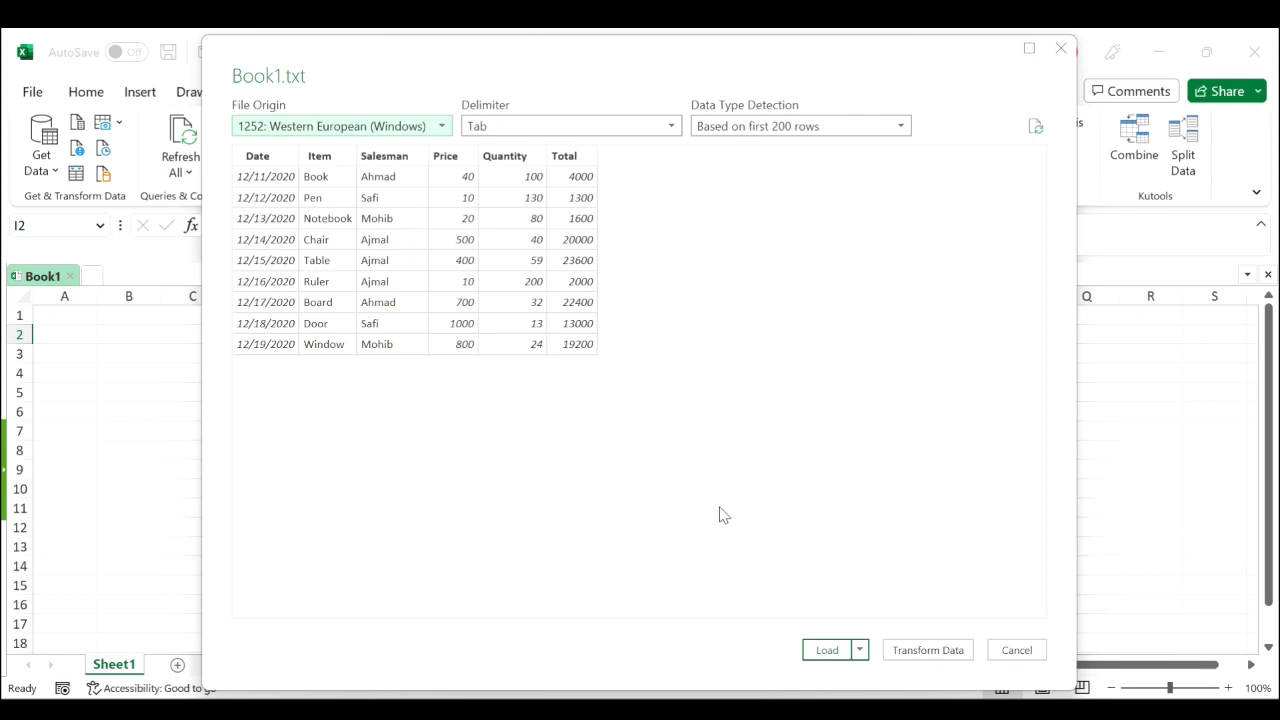
Choose Tab as the delimiter for Book1.txt and open the Load To options.
{"action": "left_click", "coordinate": [671, 127]}
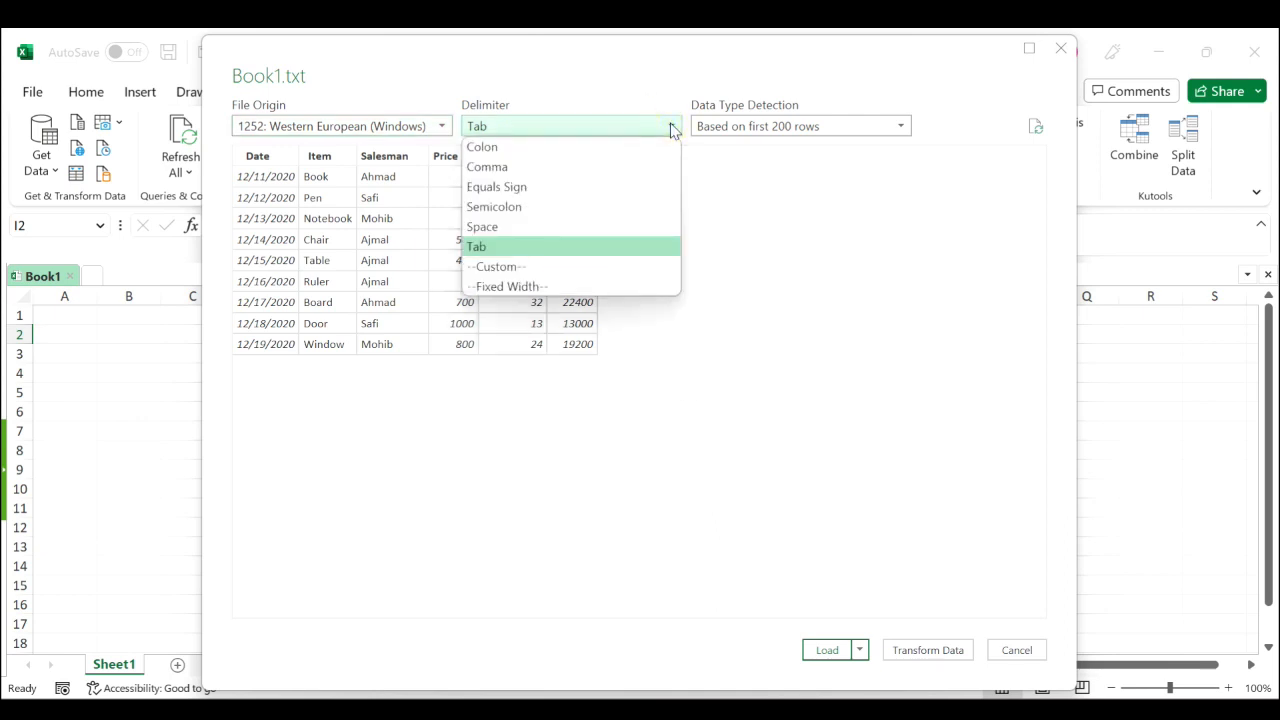
{"action": "left_click", "coordinate": [546, 251]}
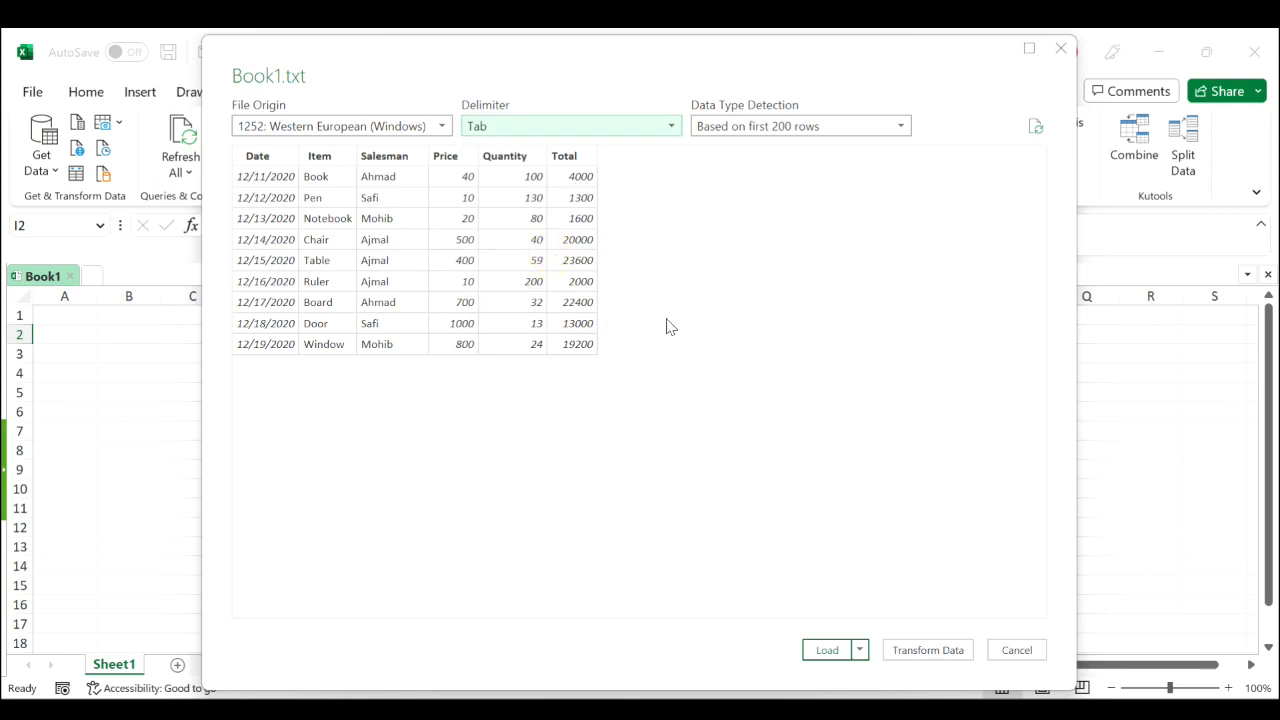
{"action": "left_click", "coordinate": [860, 652]}
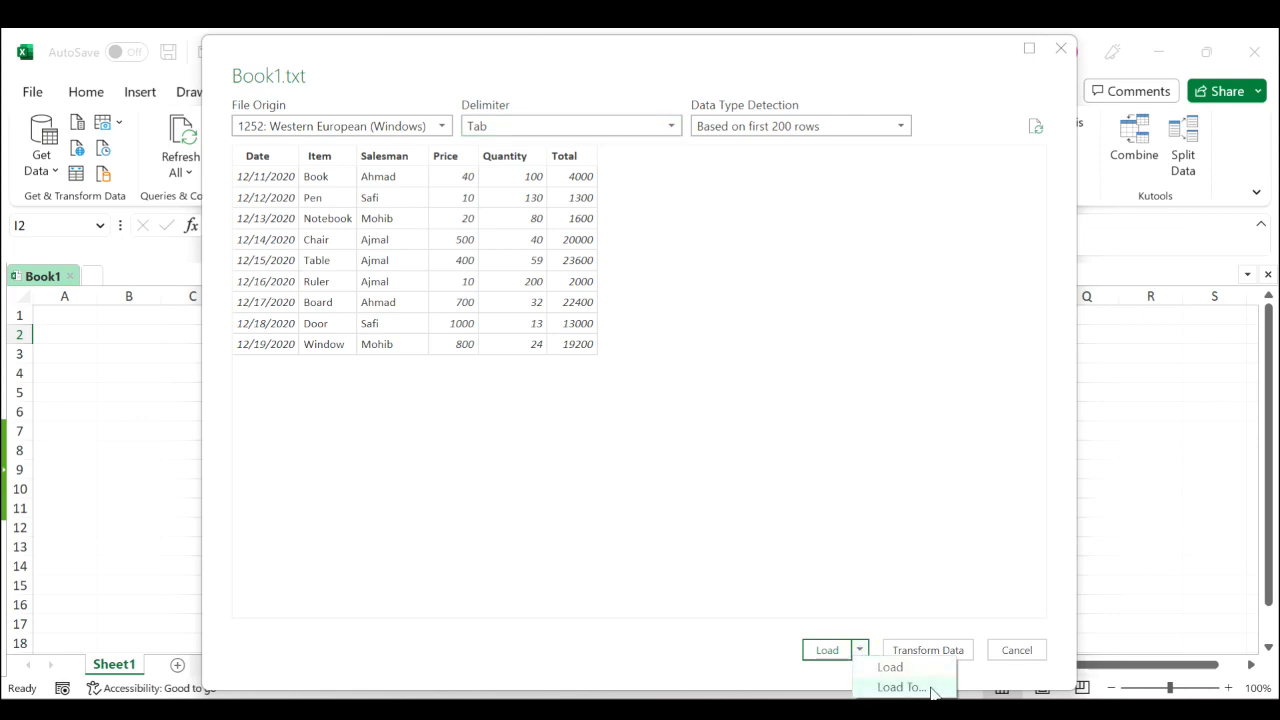
{"action": "left_click", "coordinate": [937, 692]}
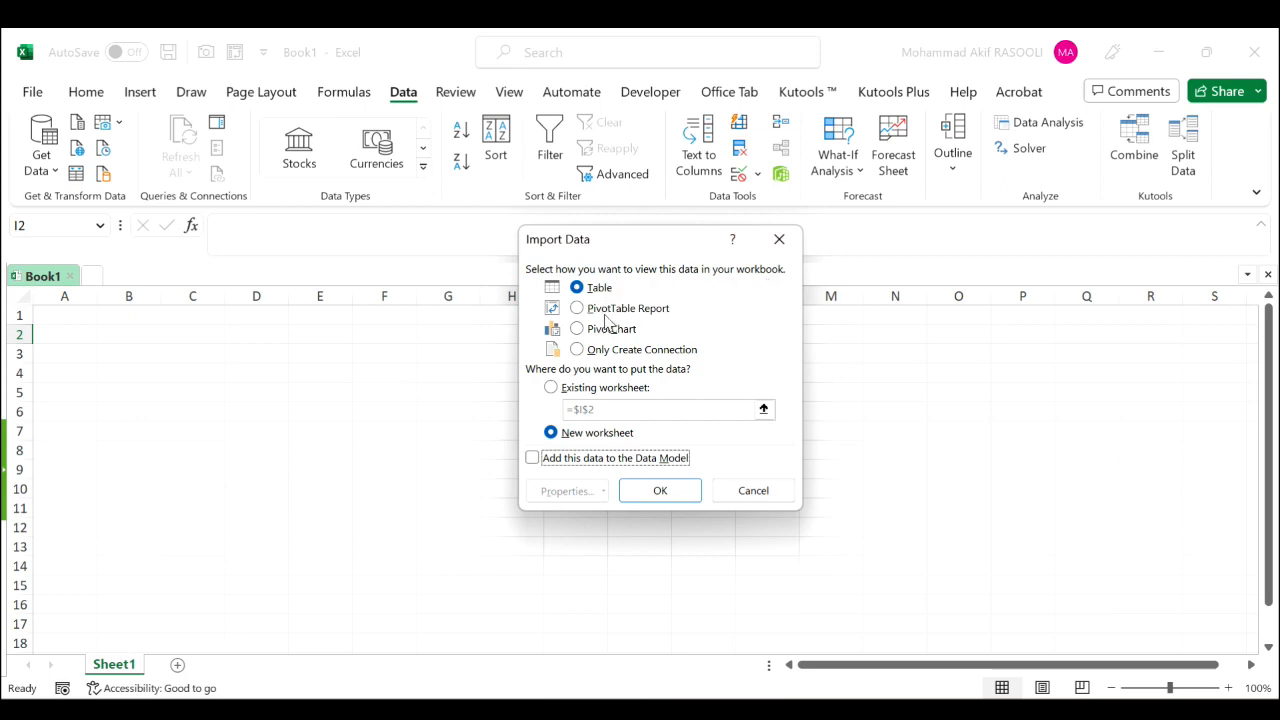
Load the imported data as a PivotTable Report in the existing worksheet at cell B2 of Sheet1.
{"action": "left_click", "coordinate": [578, 309]}
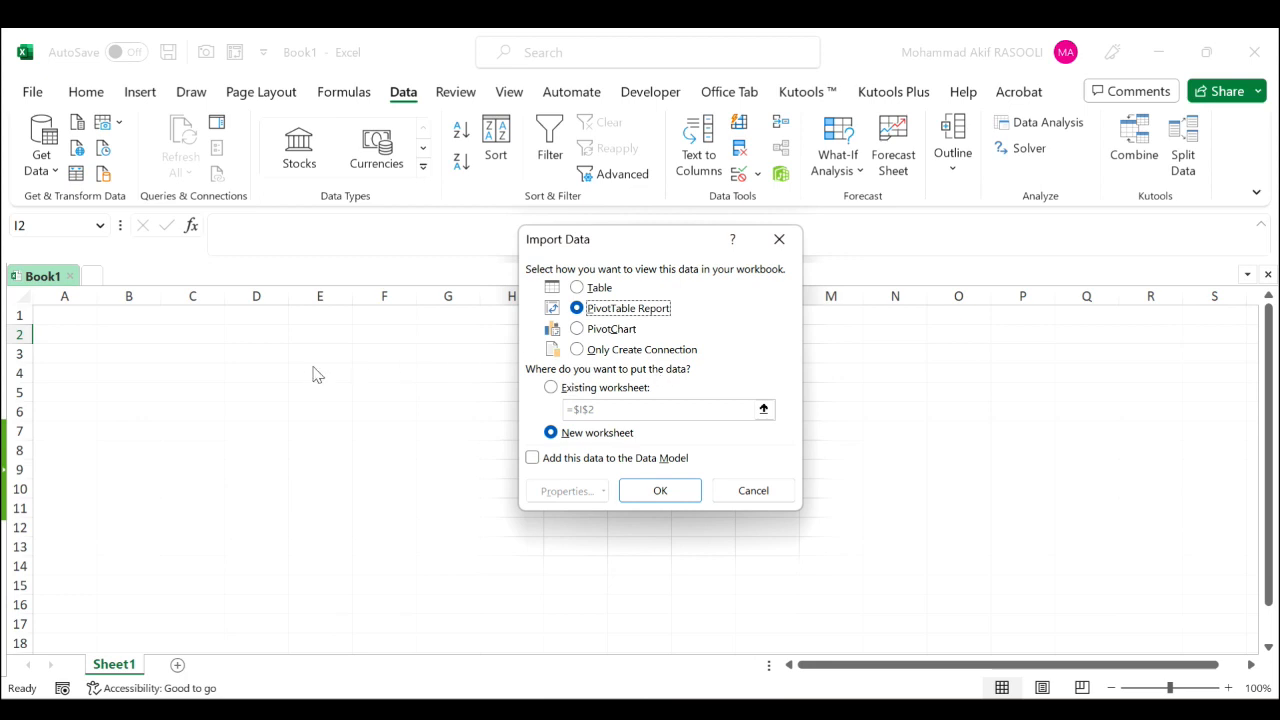
{"action": "left_click", "coordinate": [555, 389]}
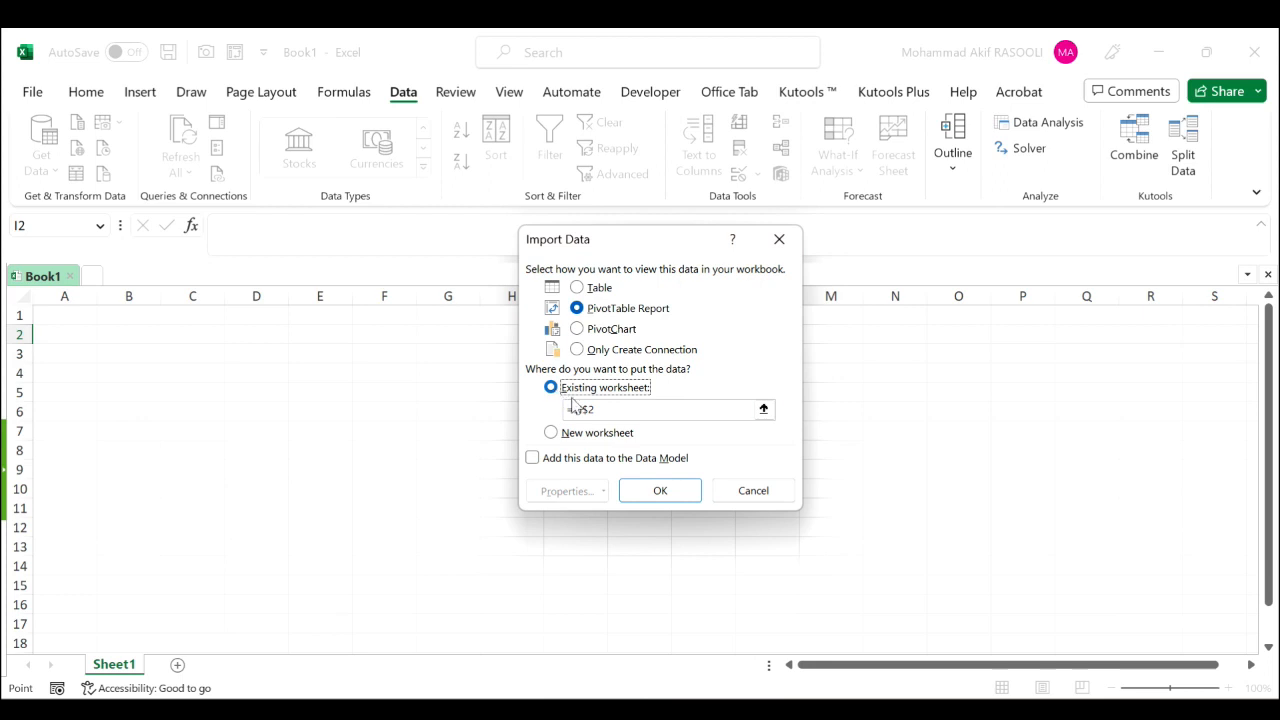
{"action": "left_click", "coordinate": [763, 409]}
{"action": "left_click", "coordinate": [86, 314]}
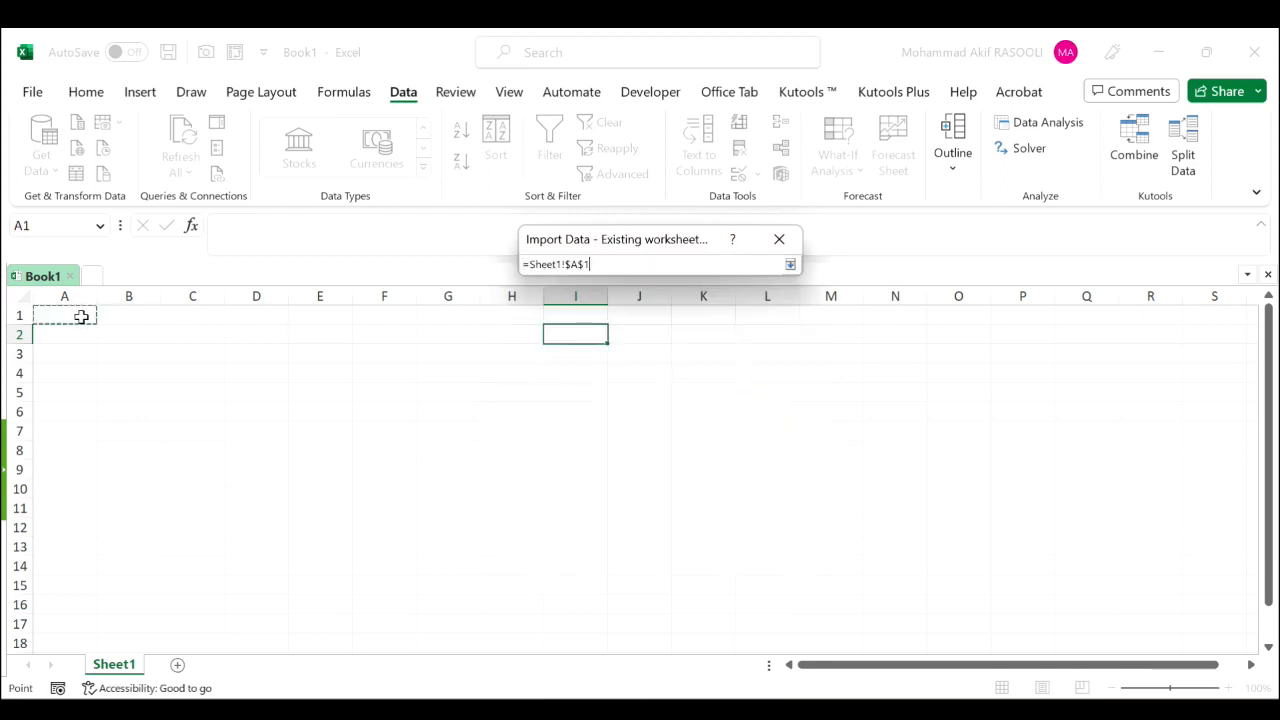
{"action": "left_click", "coordinate": [116, 338]}
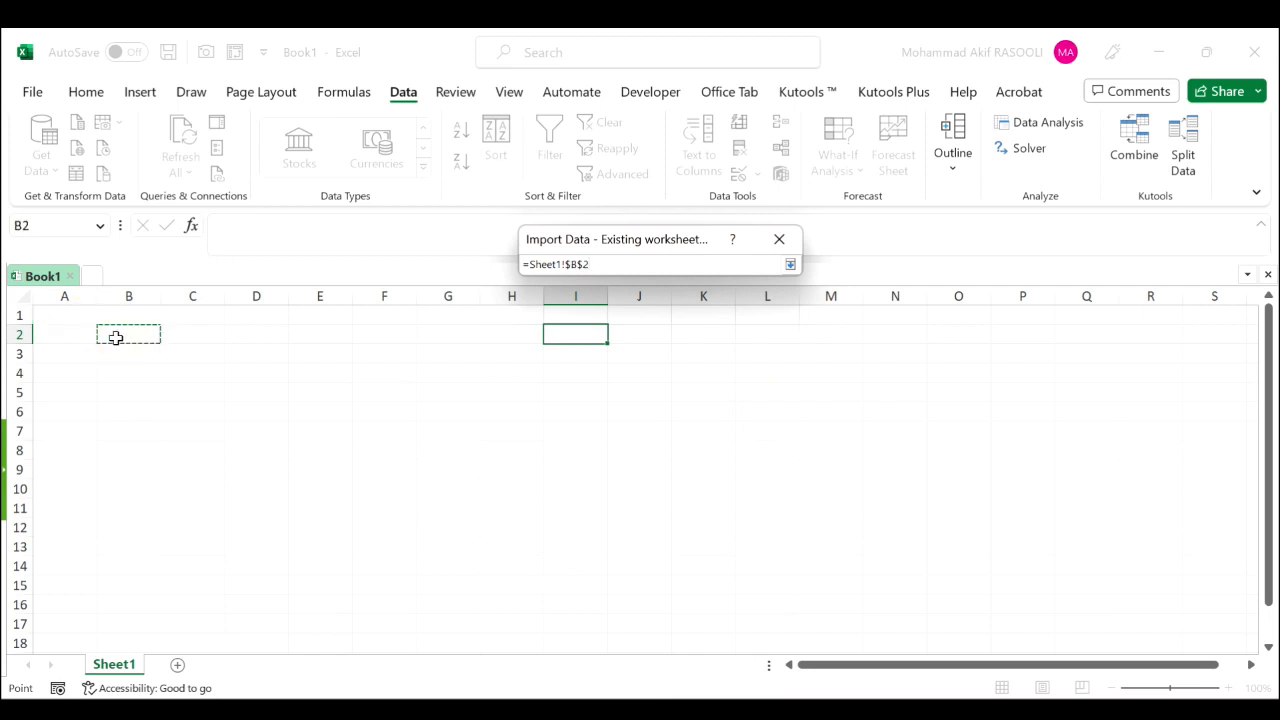
{"action": "key", "text": "Return"}
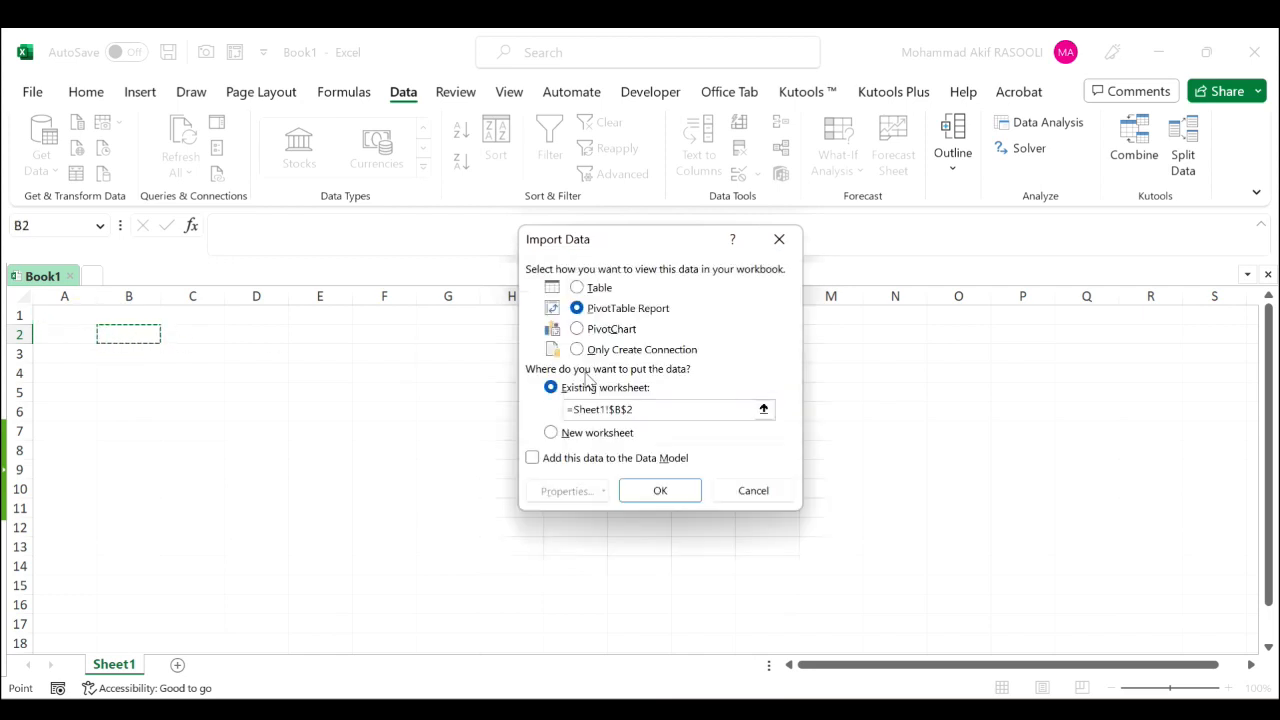
{"action": "left_click", "coordinate": [660, 491]}
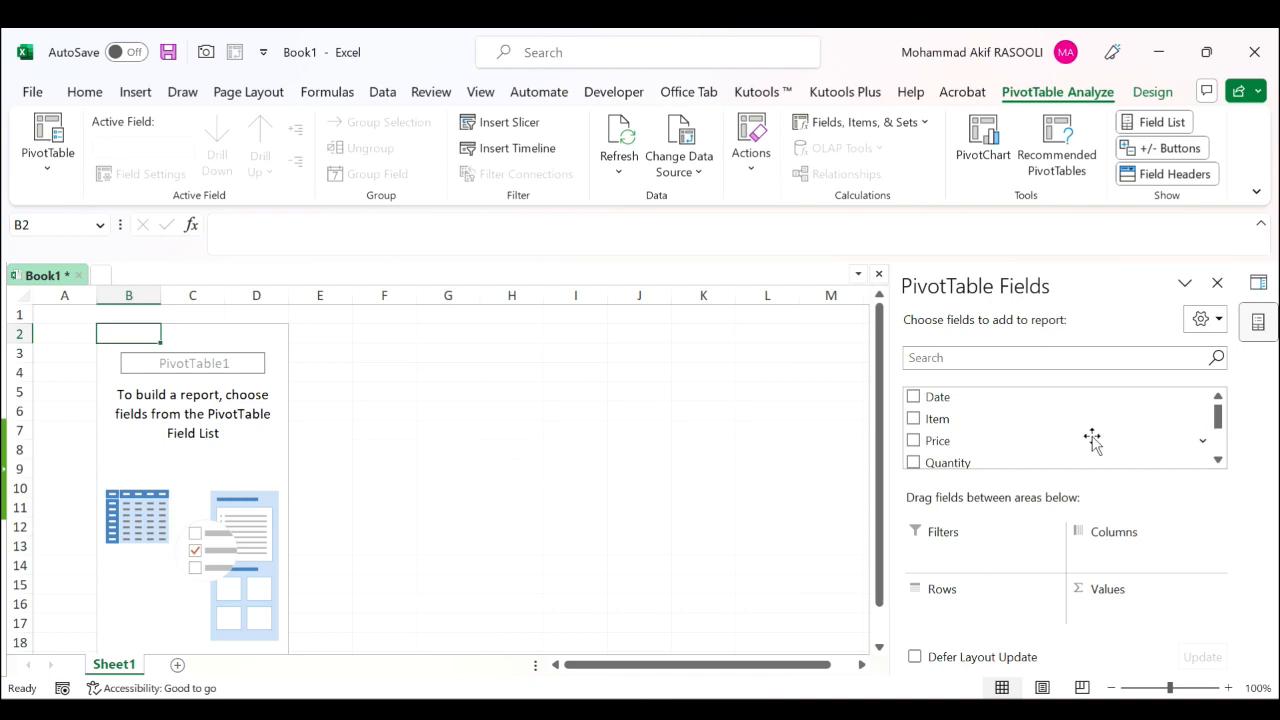
Lay out the PivotTable with Salesman in Rows, Item in Columns and Total in Values.
{"action": "left_click", "coordinate": [1218, 459]}
{"action": "left_click", "coordinate": [1218, 459]}
{"action": "left_click_drag", "start_coordinate": [989, 443], "coordinate": [985, 615]}
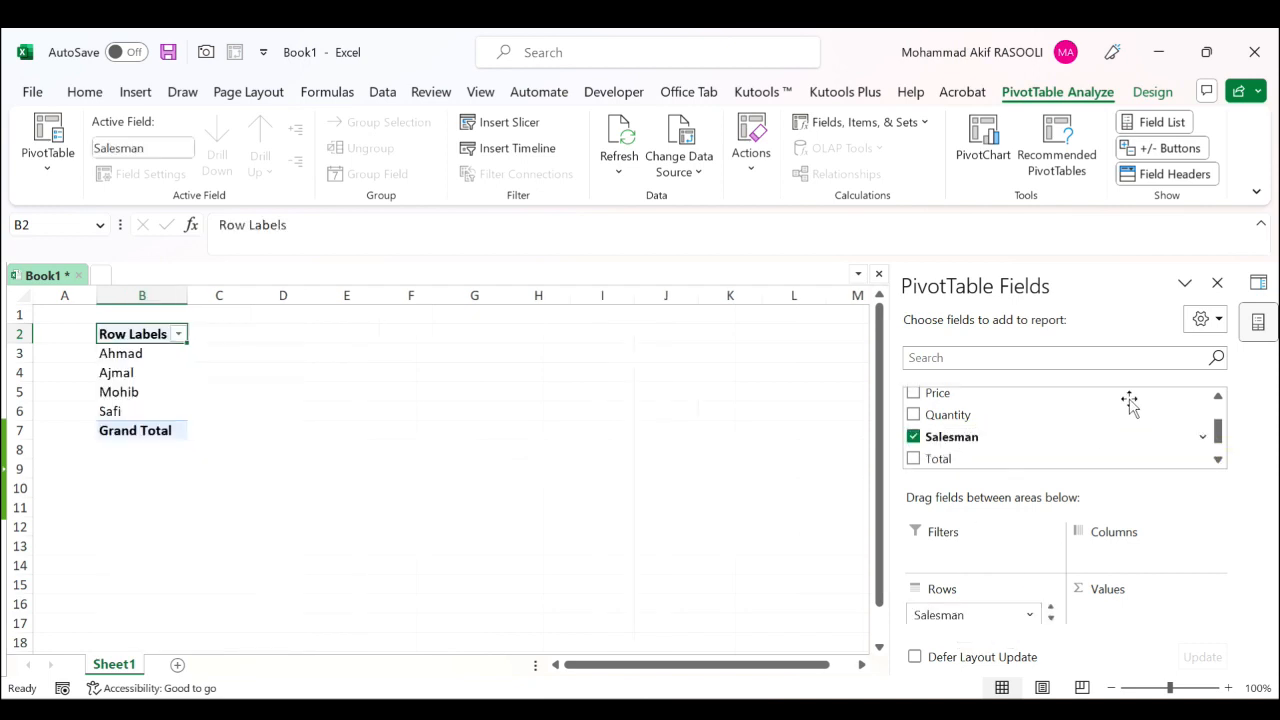
{"action": "left_click", "coordinate": [1218, 397]}
{"action": "left_click_drag", "start_coordinate": [960, 404], "coordinate": [1117, 563]}
{"action": "left_click", "coordinate": [1218, 460]}
{"action": "left_click", "coordinate": [1218, 460]}
{"action": "left_click_drag", "start_coordinate": [945, 446], "coordinate": [1135, 622]}
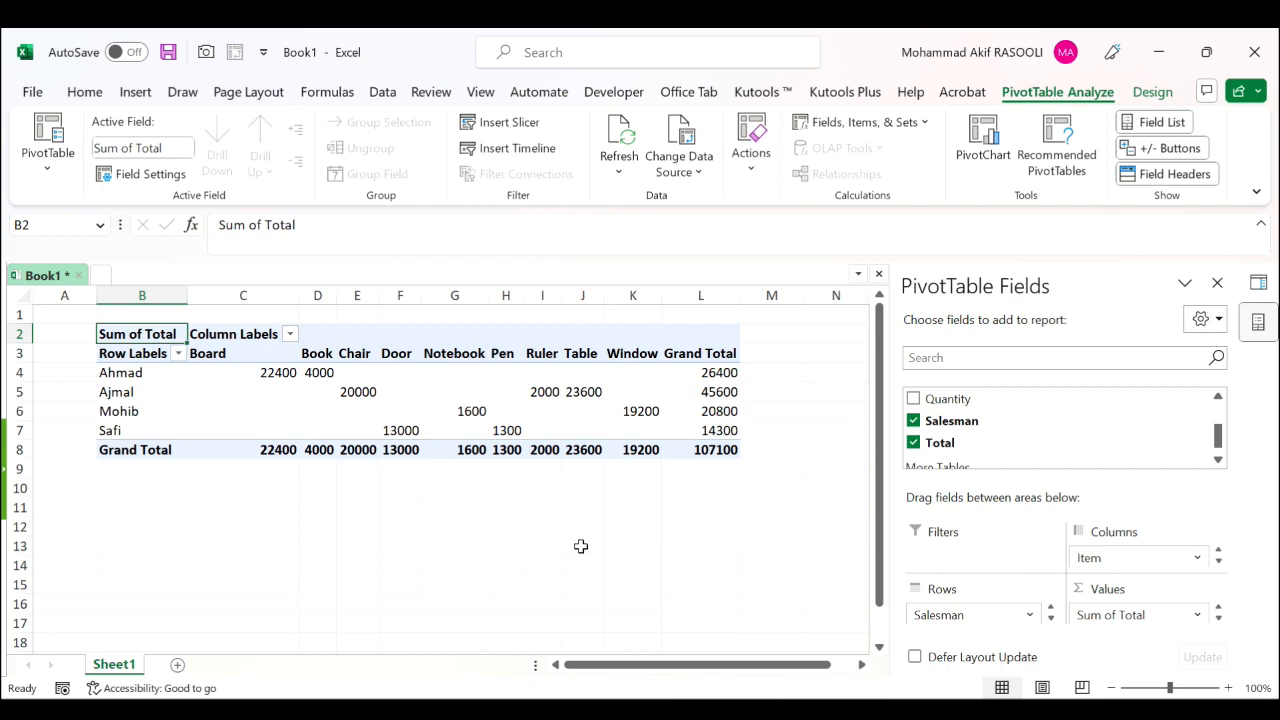
Import the Book1 text file from the Desktop again and open its Load To options.
{"action": "left_click", "coordinate": [317, 490]}
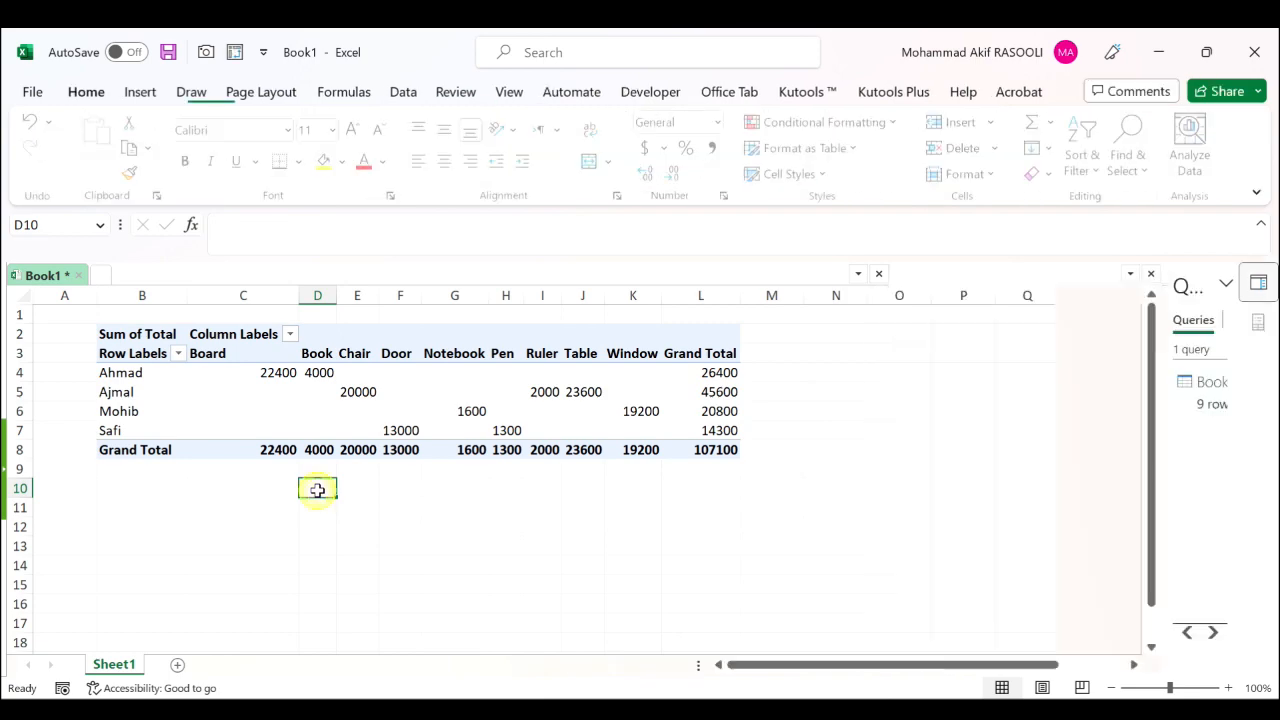
{"action": "left_click", "coordinate": [404, 95]}
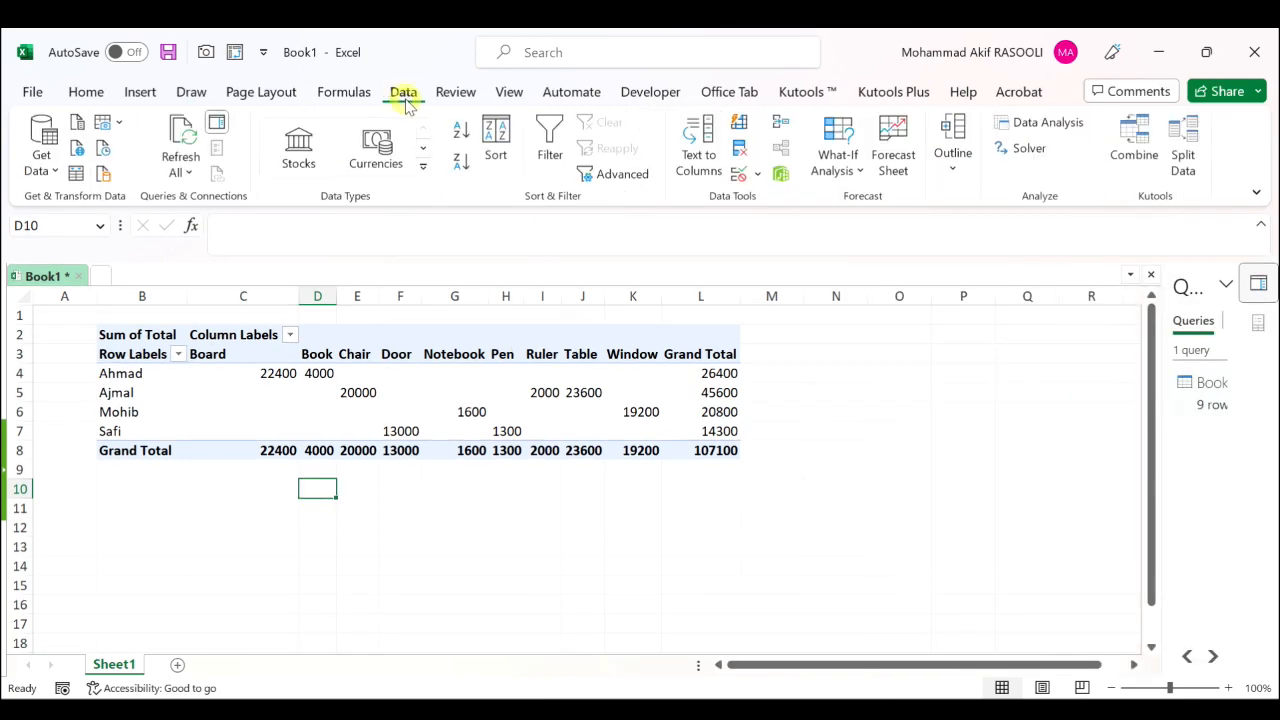
{"action": "left_click", "coordinate": [78, 122]}
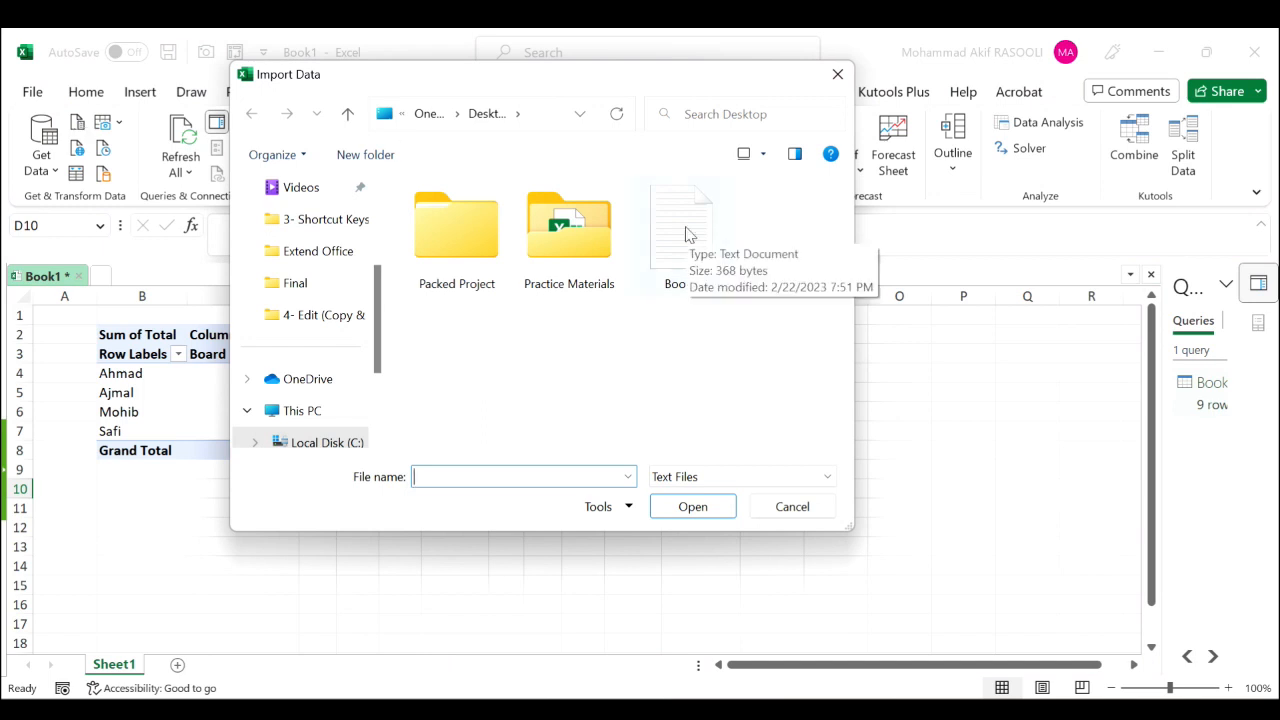
{"action": "left_click", "coordinate": [686, 249]}
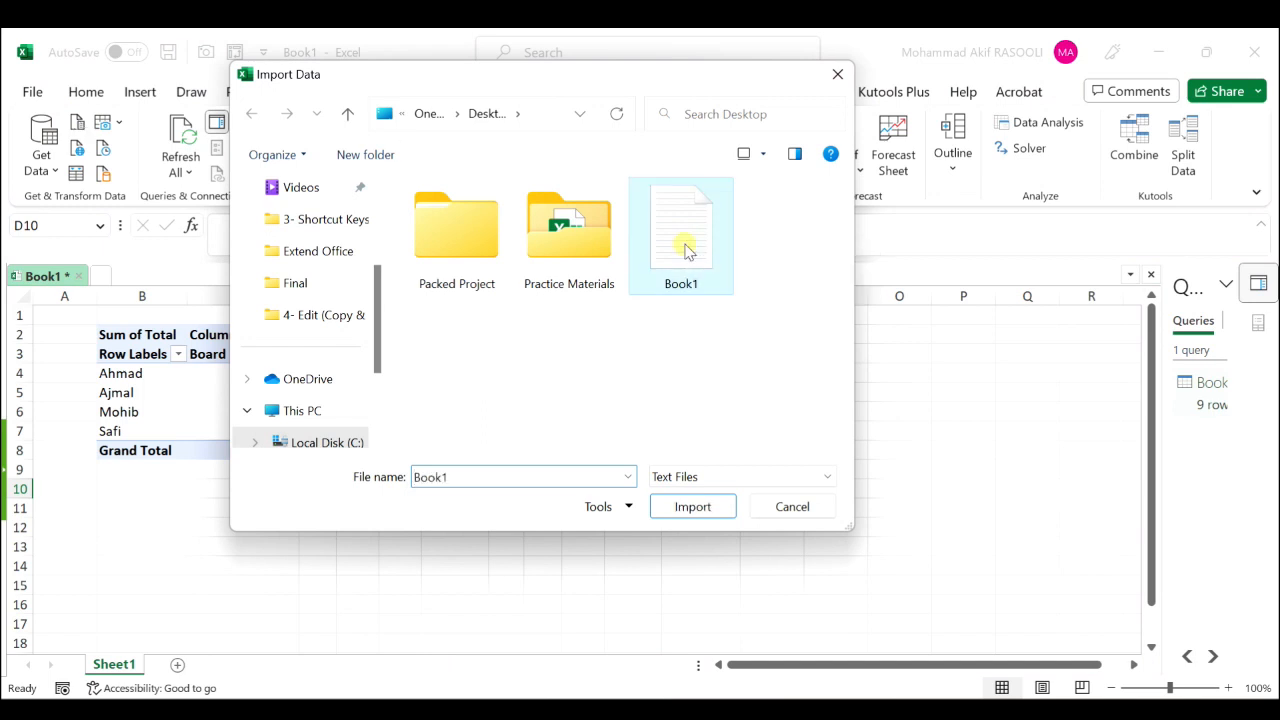
{"action": "left_click", "coordinate": [704, 507]}
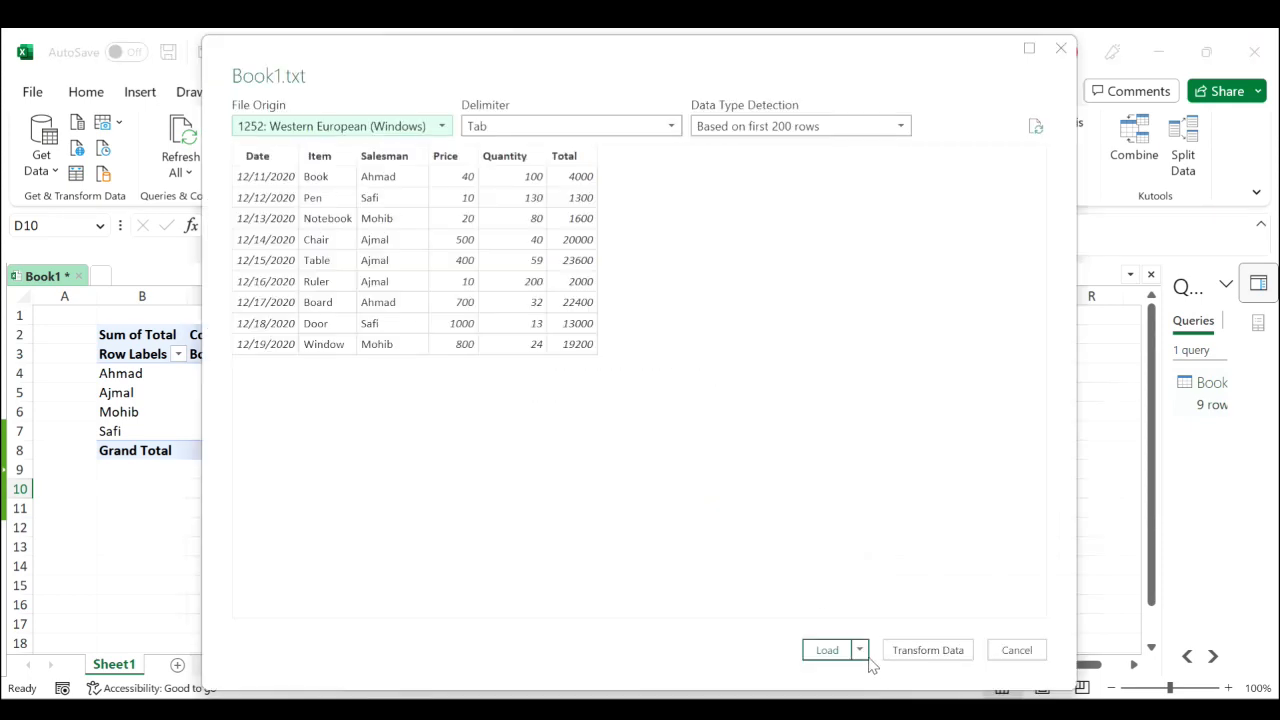
{"action": "left_click", "coordinate": [860, 652]}
{"action": "left_click", "coordinate": [901, 687]}
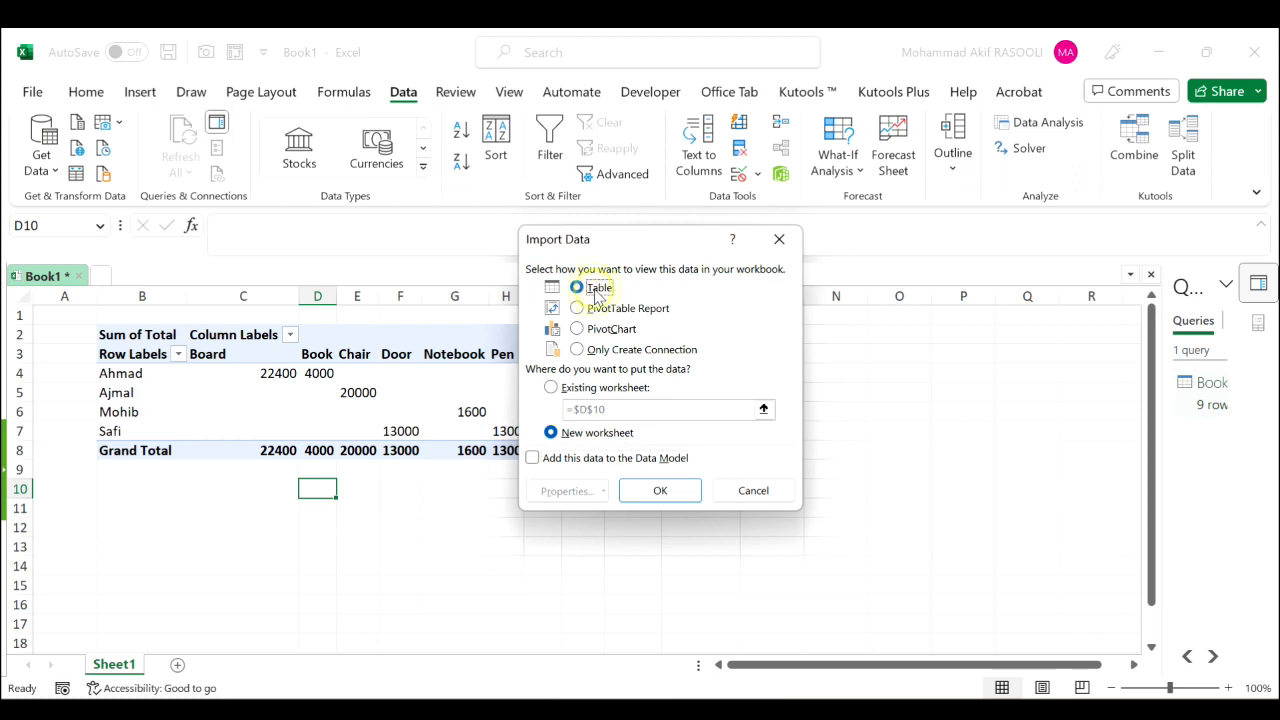
Load the data as a table in the existing worksheet at cell B10, below the PivotTable.
{"action": "left_click", "coordinate": [619, 390]}
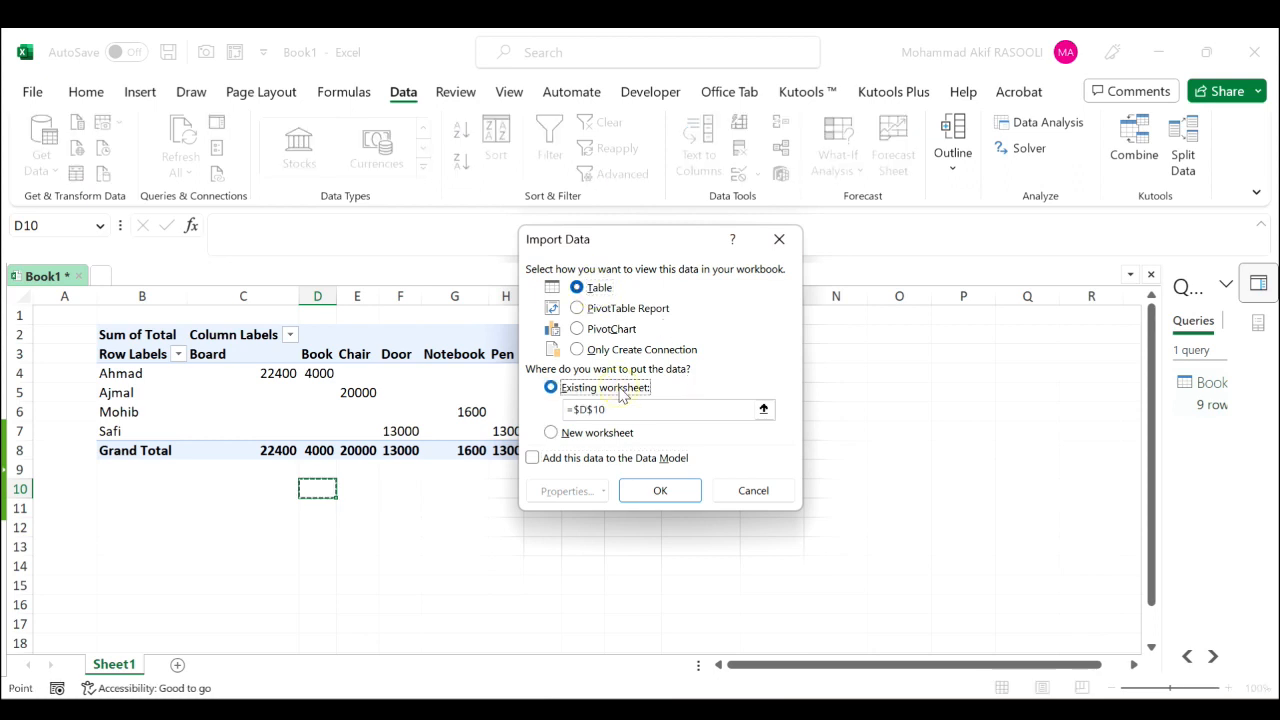
{"action": "left_click", "coordinate": [764, 409]}
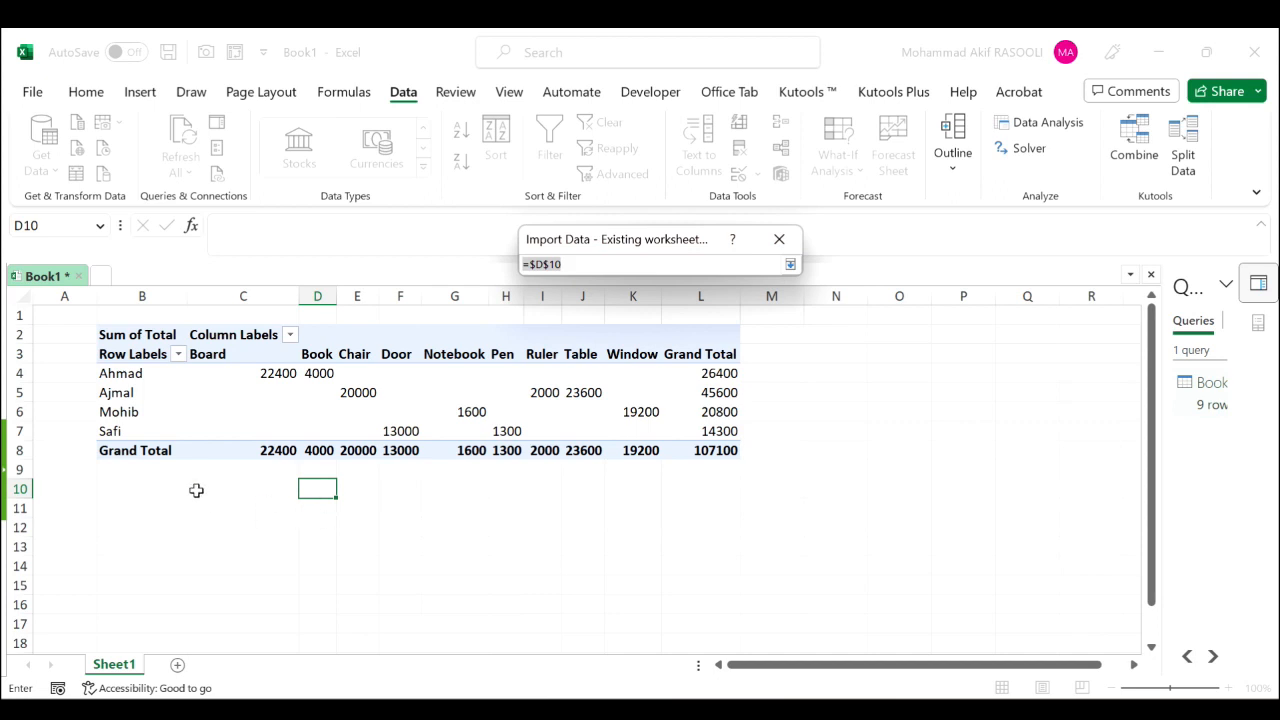
{"action": "left_click", "coordinate": [147, 487]}
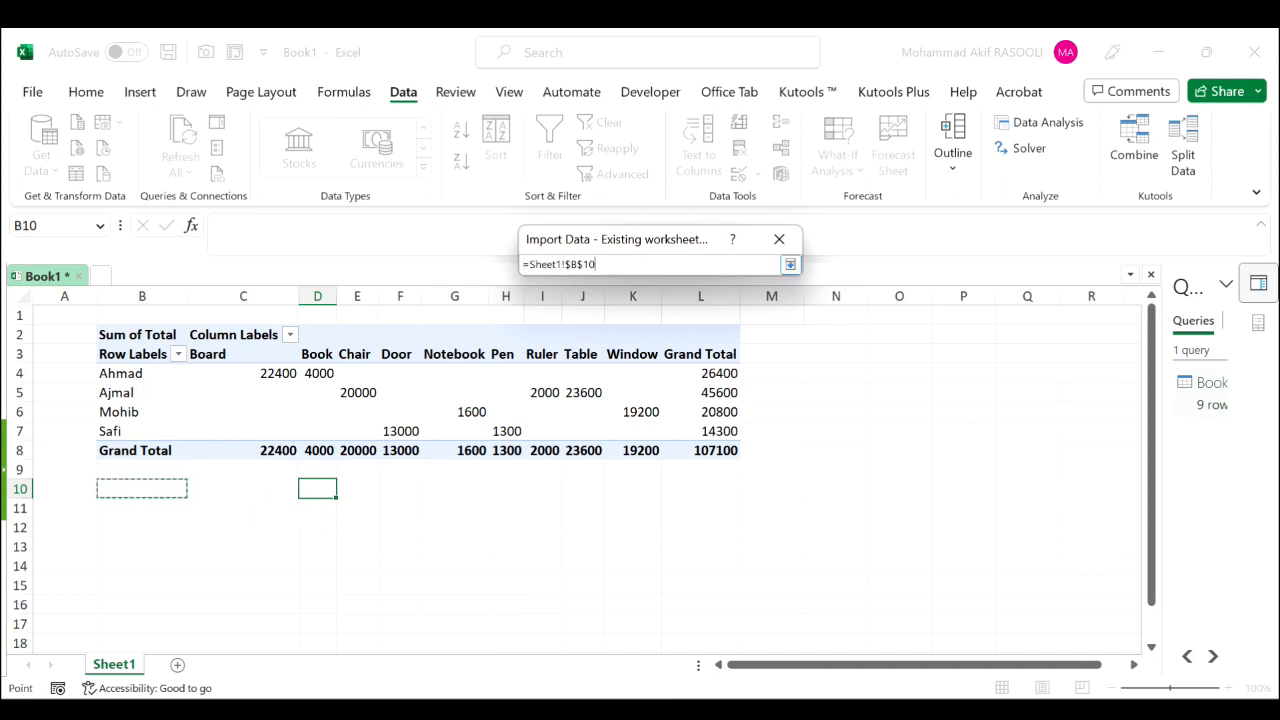
{"action": "left_click", "coordinate": [790, 264]}
{"action": "left_click", "coordinate": [680, 491]}
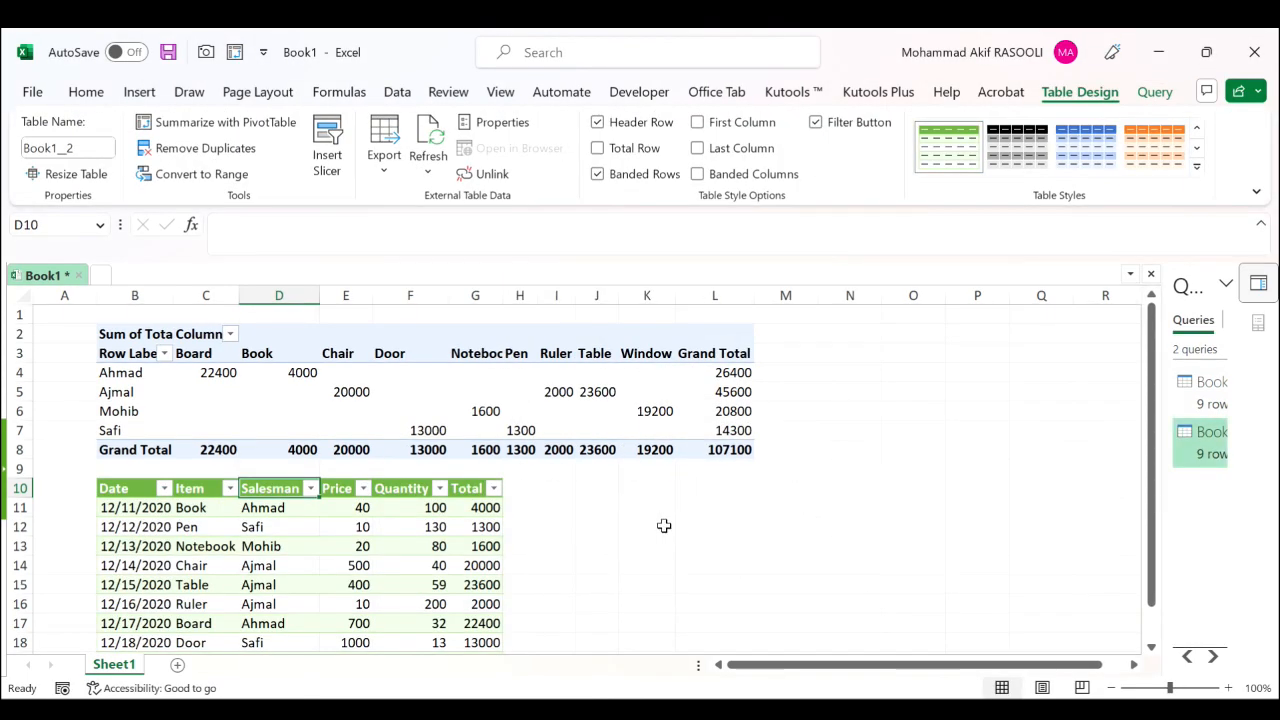
Examine the imported table and the PivotTable above it from the last row up to row 1.
{"action": "left_click", "coordinate": [663, 523]}
{"action": "key", "text": "Down"}
{"action": "key", "text": "Down"}
{"action": "key", "text": "Down"}
{"action": "key", "text": "Down"}
{"action": "key", "text": "Down"}
{"action": "key", "text": "Down"}
{"action": "key", "text": "Down"}
{"action": "key", "text": "Down"}
{"action": "key", "text": "Down"}
{"action": "key", "text": "Down"}
{"action": "key", "text": "Up"}
{"action": "key", "text": "Up"}
{"action": "key", "text": "Up"}
{"action": "key", "text": "Up"}
{"action": "key", "text": "Up"}
{"action": "key", "text": "Up"}
{"action": "key", "text": "Up"}
{"action": "key", "text": "Up"}
{"action": "key", "text": "Up"}
{"action": "key", "text": "Up"}
{"action": "key", "text": "Up"}
{"action": "key", "text": "Up"}
{"action": "key", "text": "Up"}
{"action": "key", "text": "Up"}
{"action": "key", "text": "Up"}
{"action": "key", "text": "Up"}
{"action": "key", "text": "Up"}
{"action": "key", "text": "Up"}
{"action": "key", "text": "Up"}
{"action": "key", "text": "Up"}
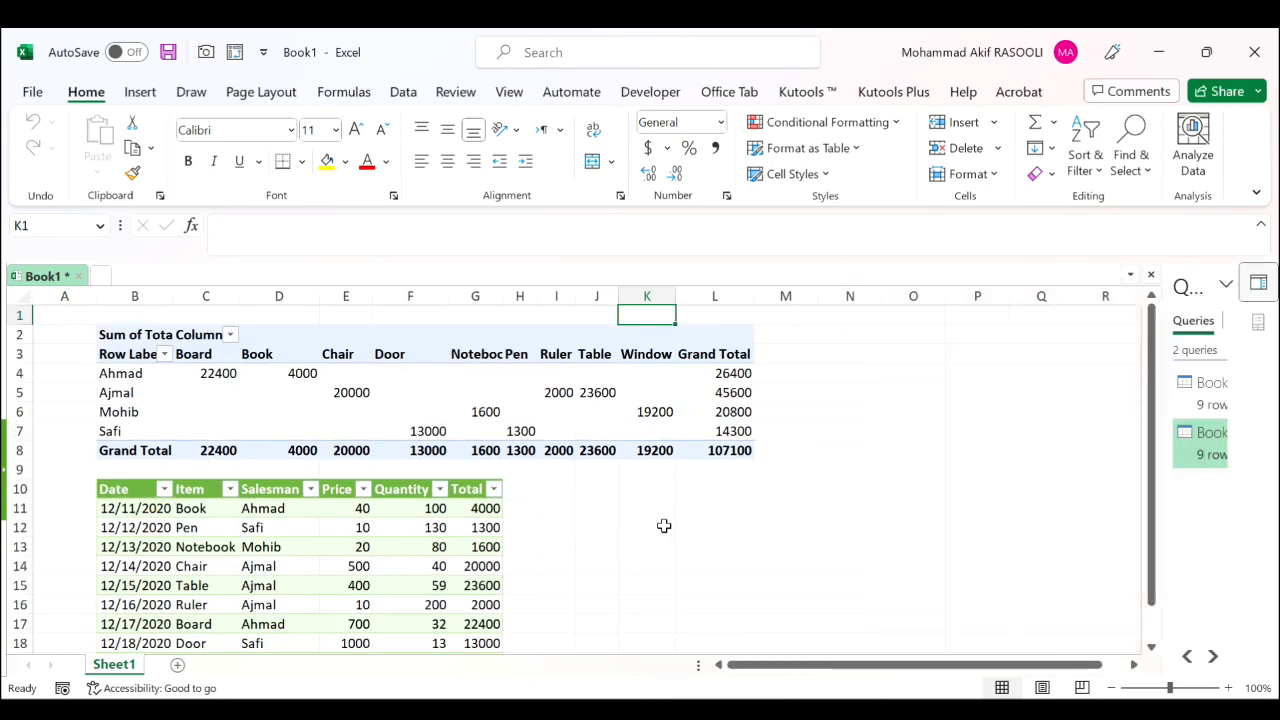